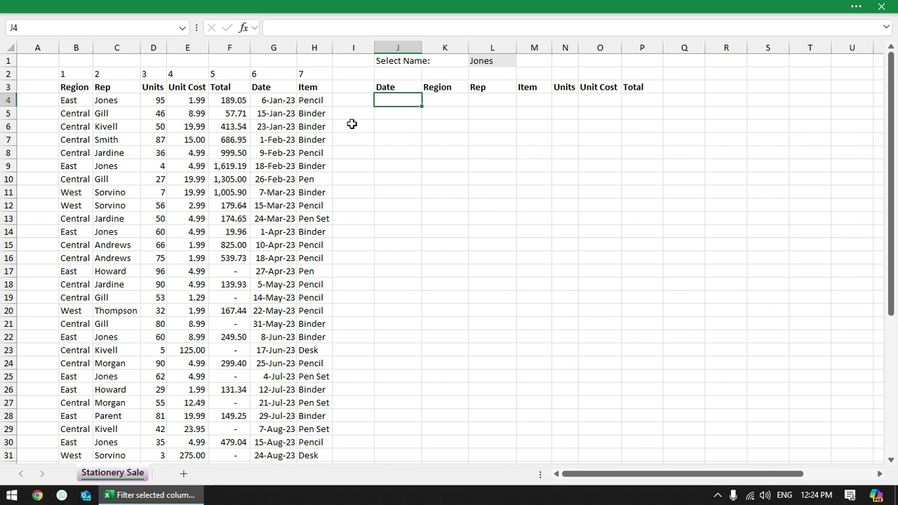
Compare the source and output headers, then switch the L1 rep from Jones to Kivell.
click(77, 90)
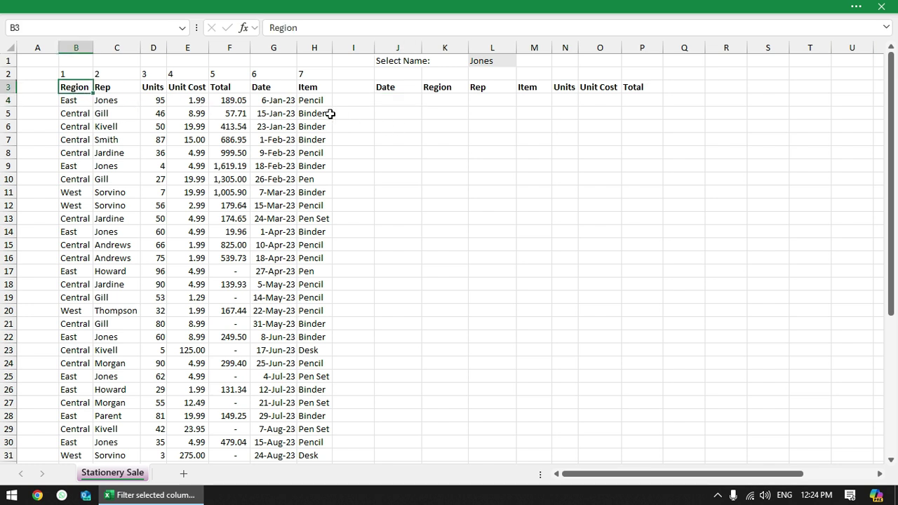
drag(383, 90, 646, 91)
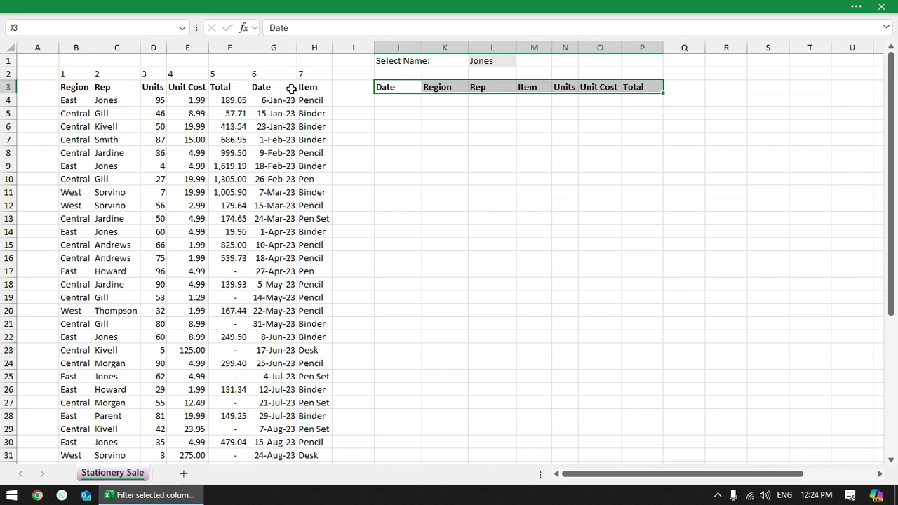
drag(291, 89, 91, 87)
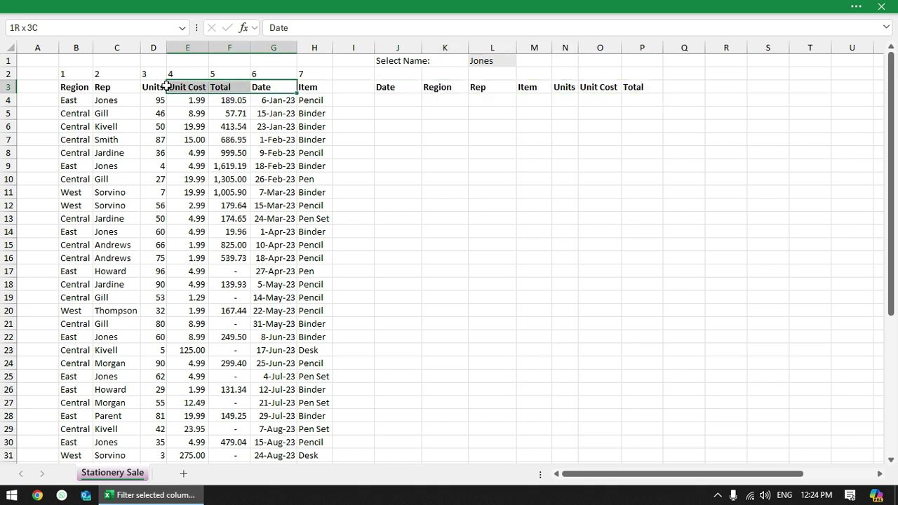
click(404, 104)
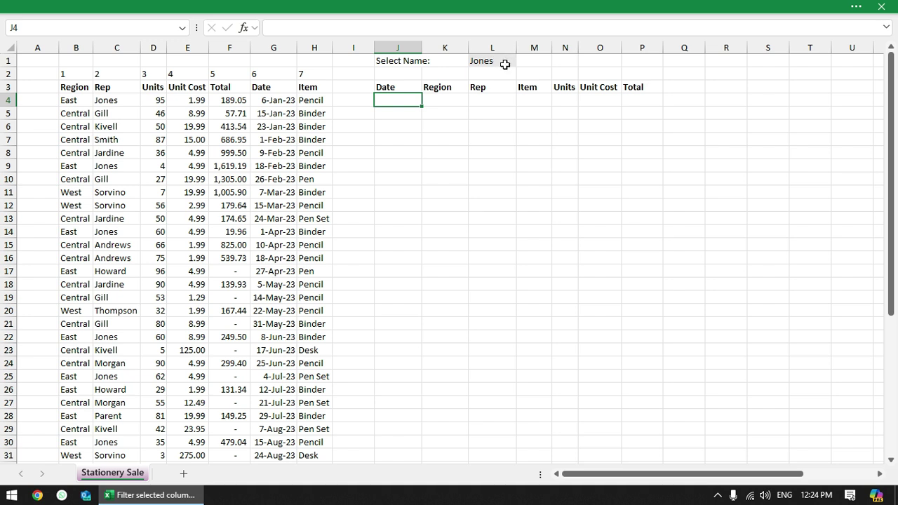
click(504, 63)
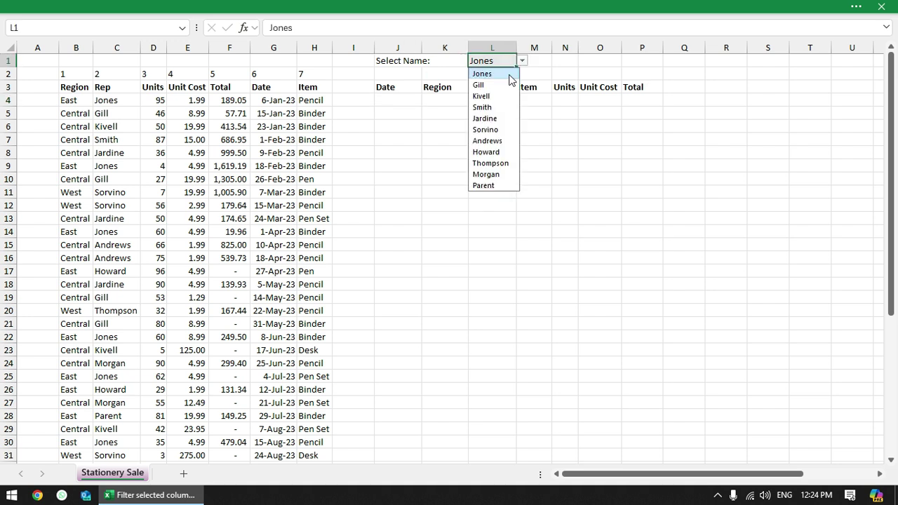
click(499, 96)
Start a FILTER formula in J4 with the data range B4:H31.
click(404, 100)
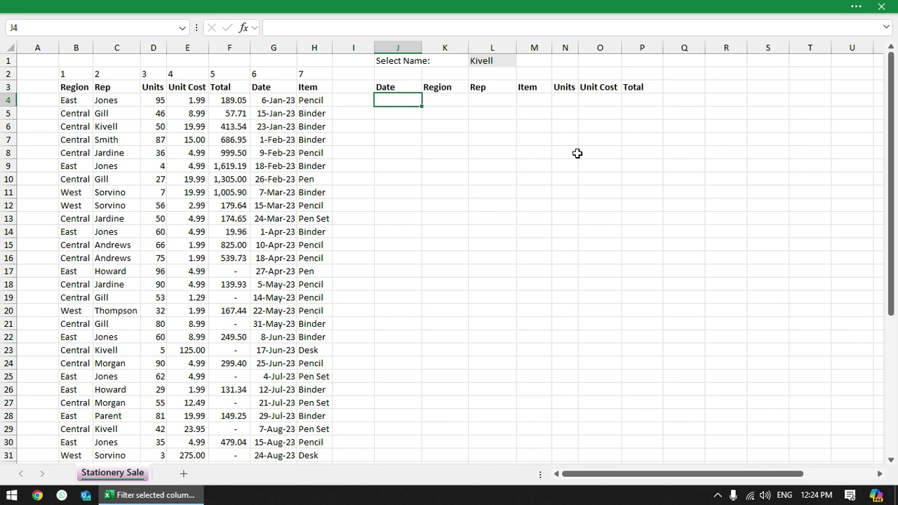
text(=f)
text(il)
key(Tab)
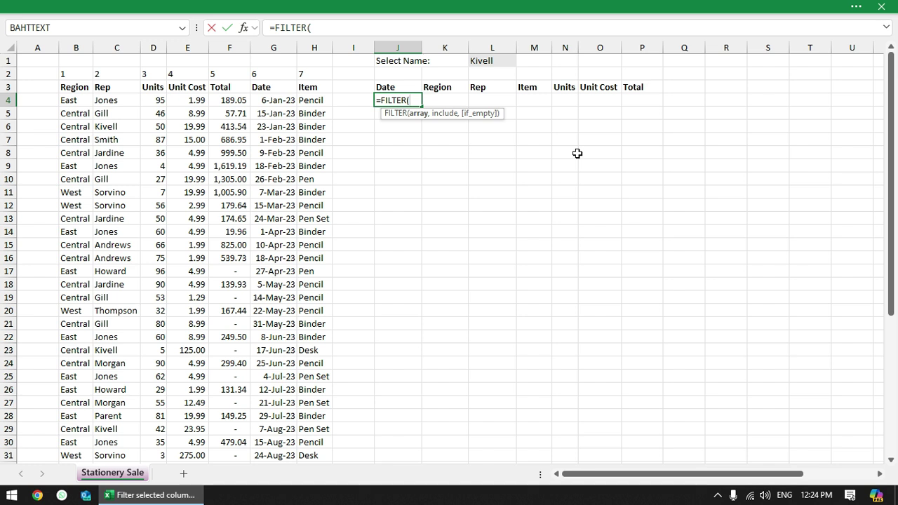
click(80, 99)
key(ctrl+shift+Right)
key(ctrl+shift+Down)
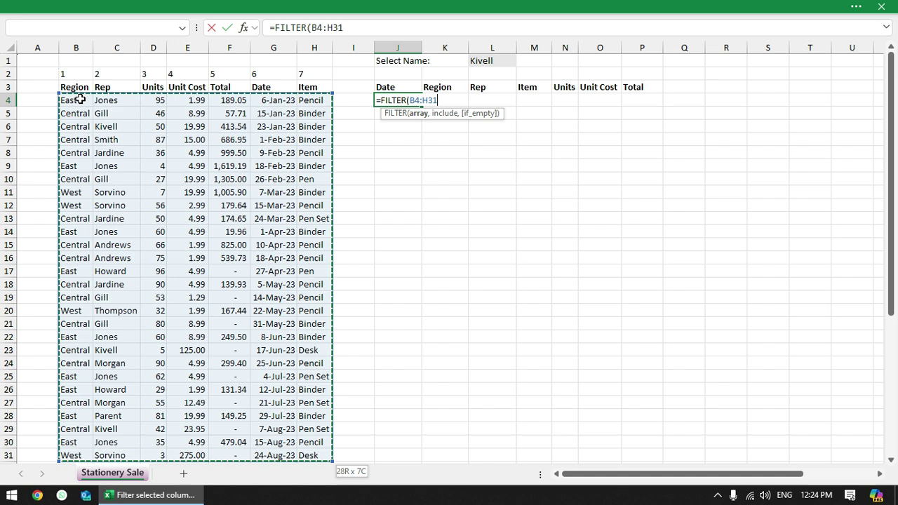
text(,)
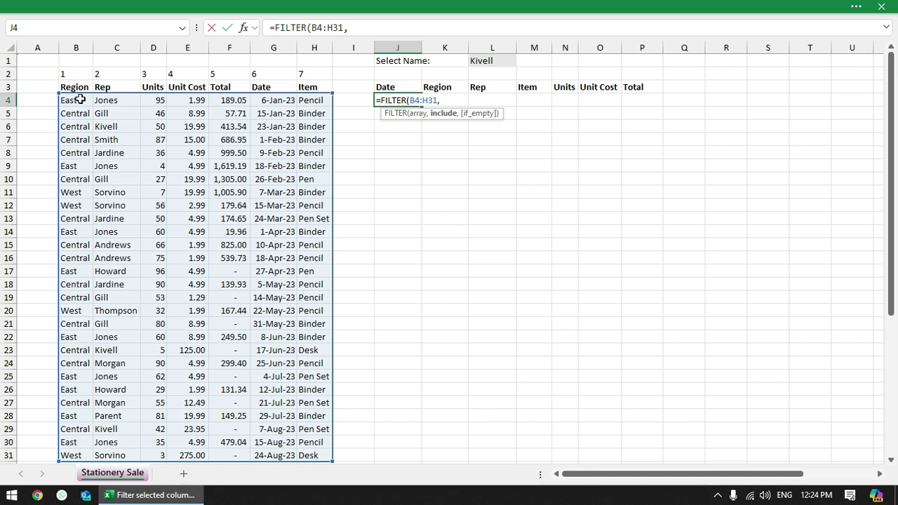
Finish the FILTER criterion C4:C31=L1 and enter it to spill Kivell's rows.
click(135, 100)
key(ctrl+shift+Down)
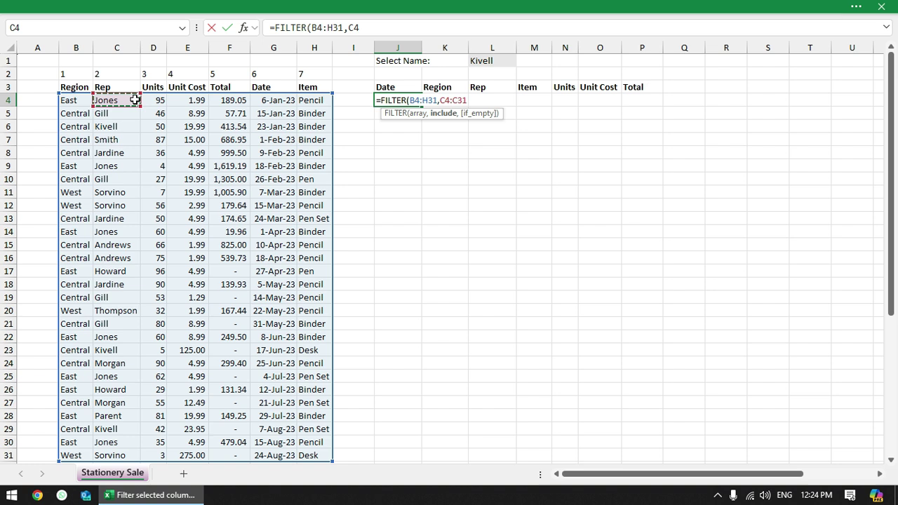
text(=)
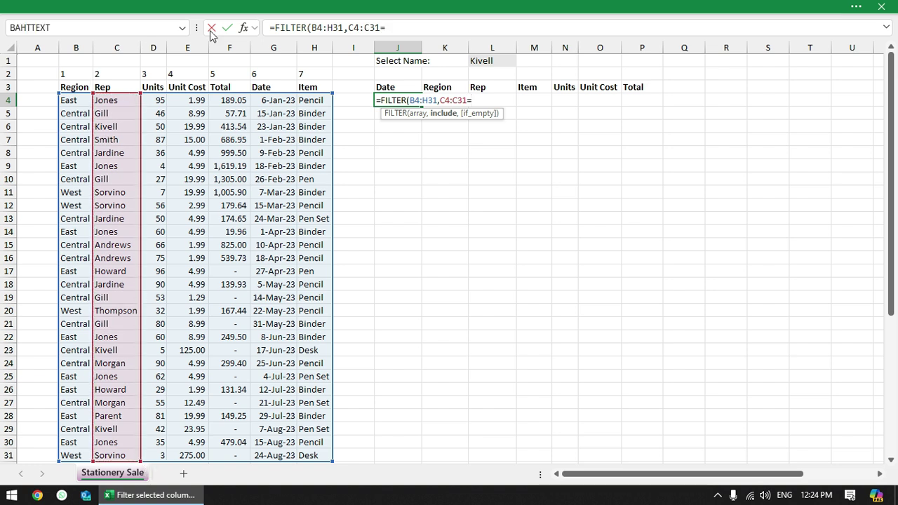
click(503, 62)
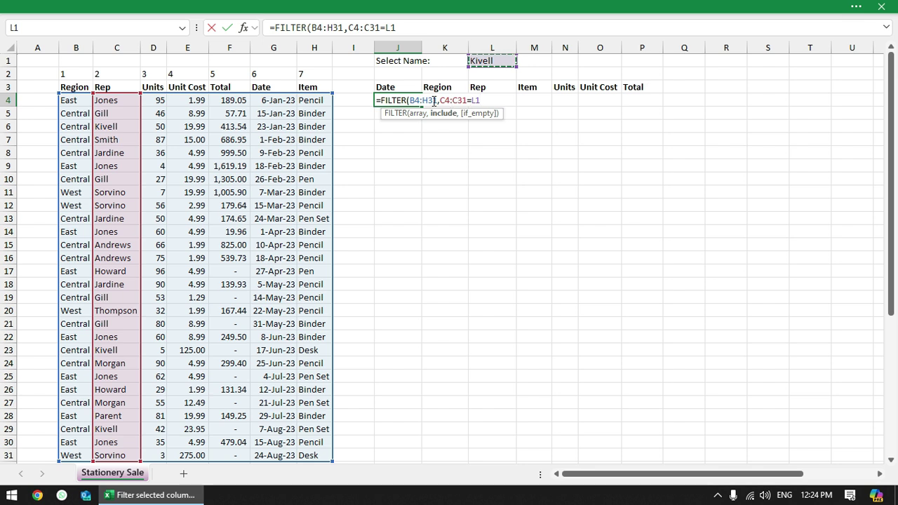
text())
key(Return)
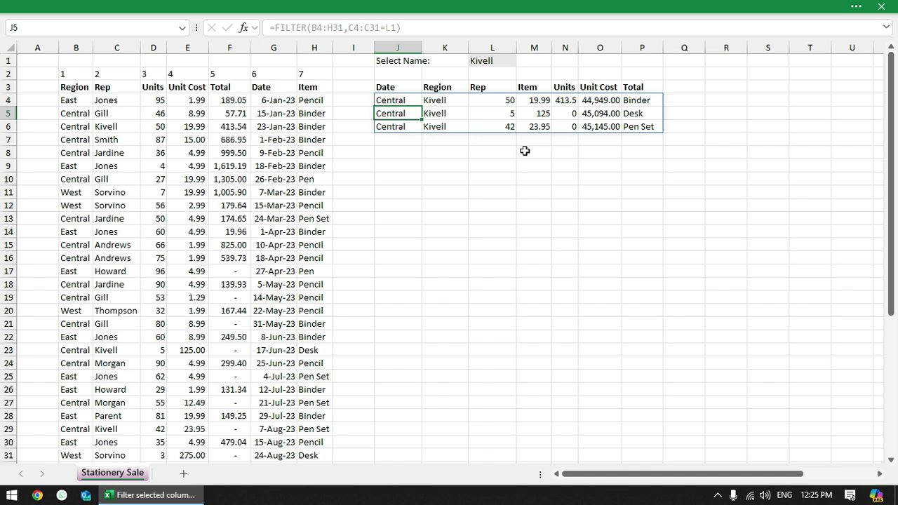
Switch the L1 rep back to Jones and check the J4 formula results.
click(504, 59)
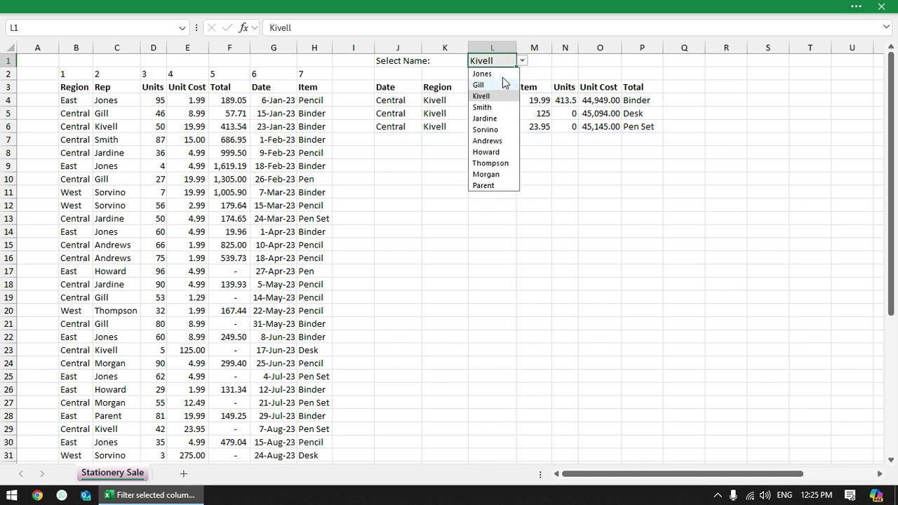
click(500, 73)
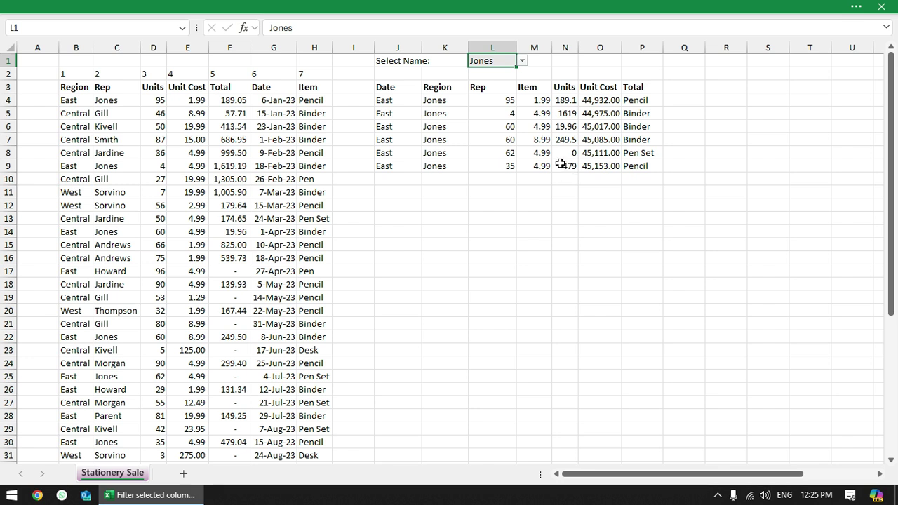
click(400, 96)
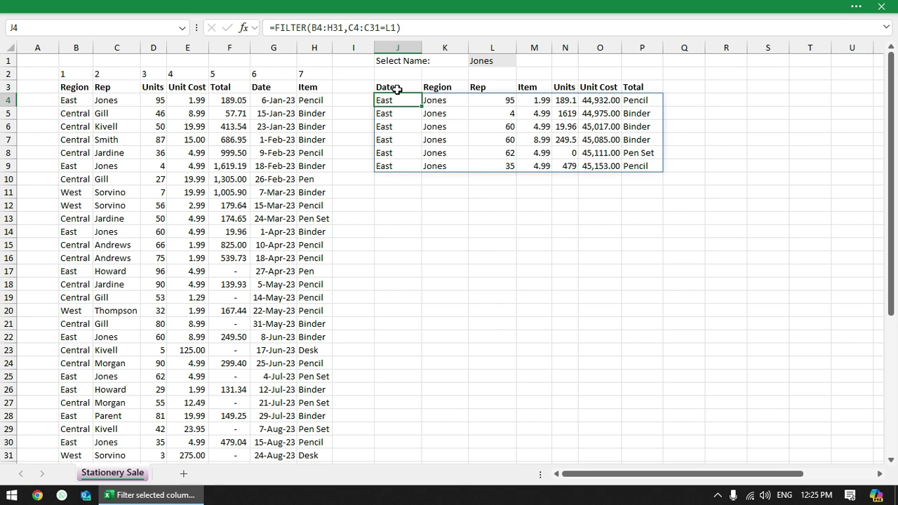
click(401, 86)
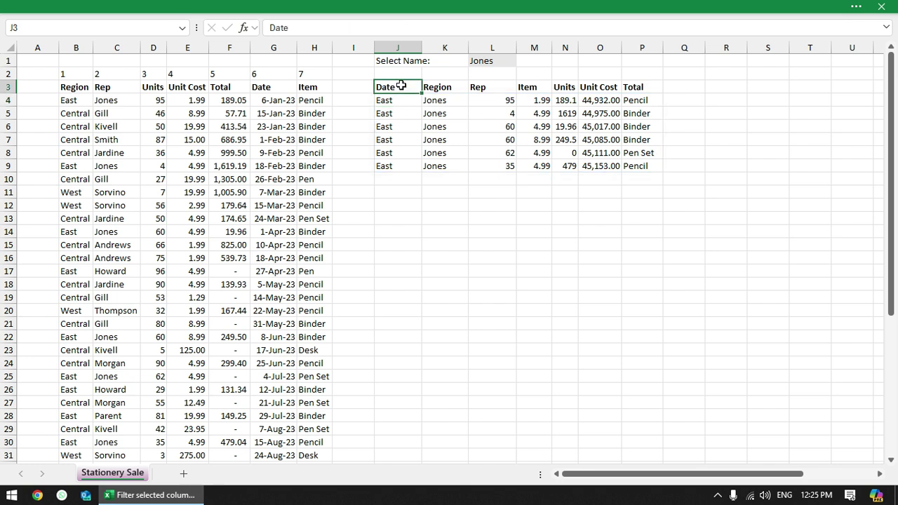
Format the Unit Cost output values O4:O9 as Short Date.
click(601, 101)
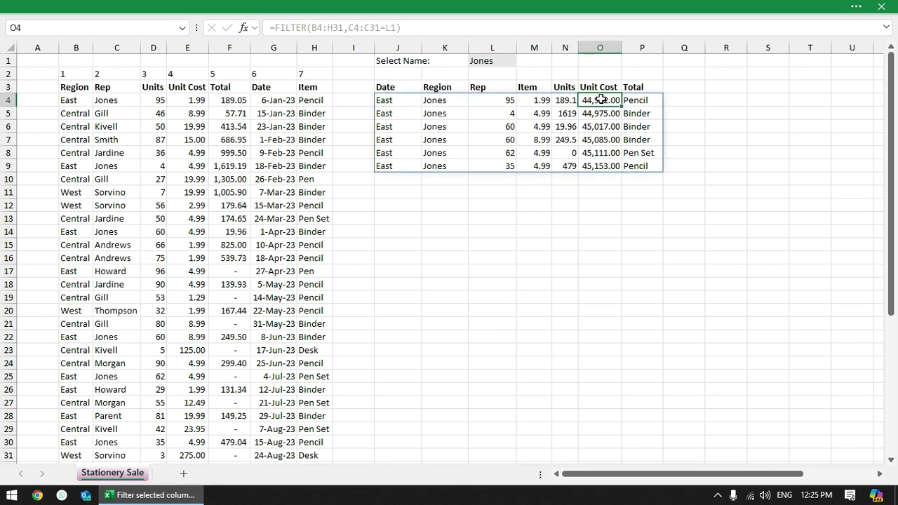
key(ctrl+shift+Down)
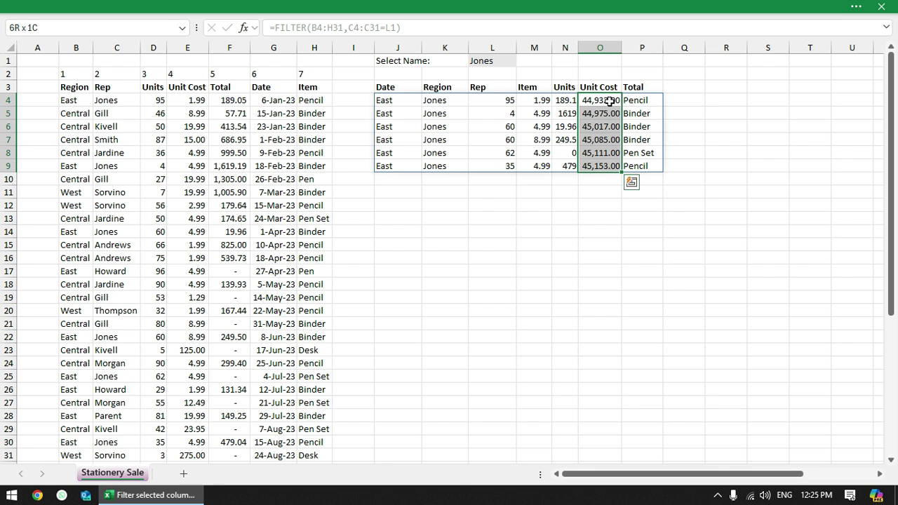
key(ctrl+shift+numbersign)
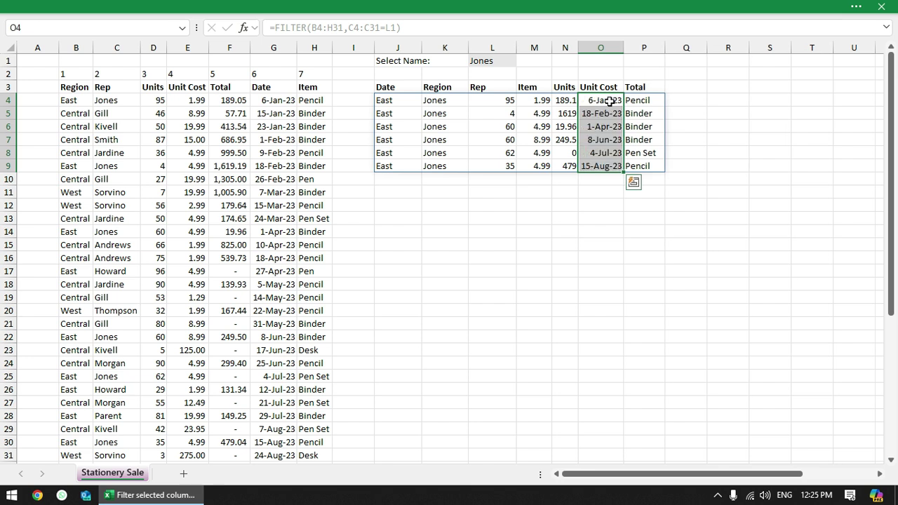
click(401, 101)
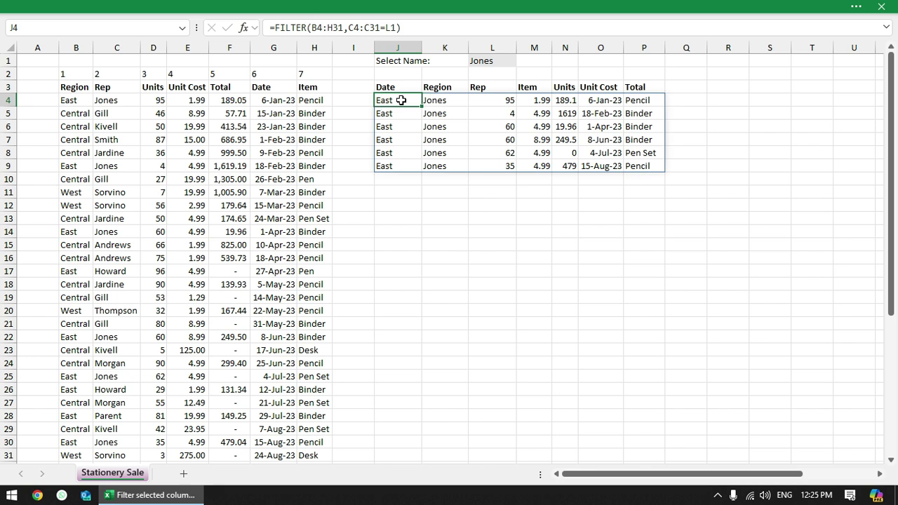
Wrap the J4 FILTER formula in CHOOSECOLS with column order 6,1,2,7,3,4,5.
double_click(401, 101)
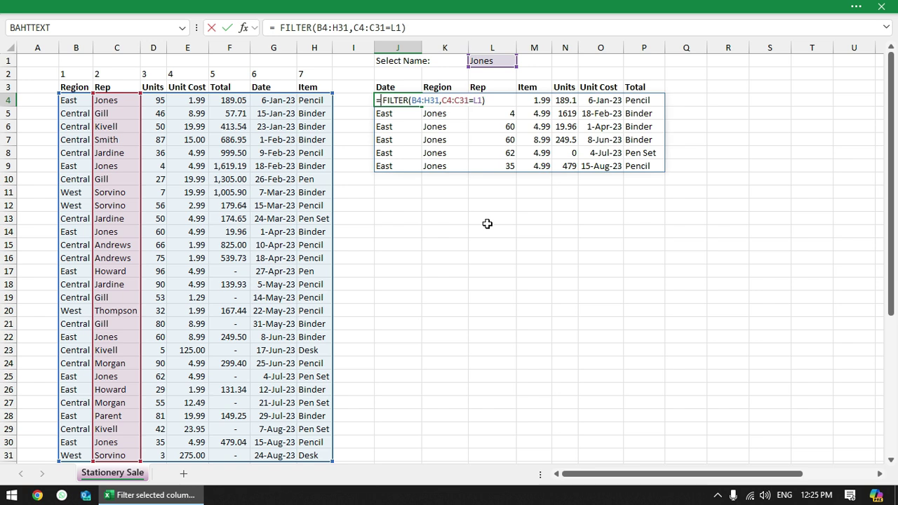
text(chool)
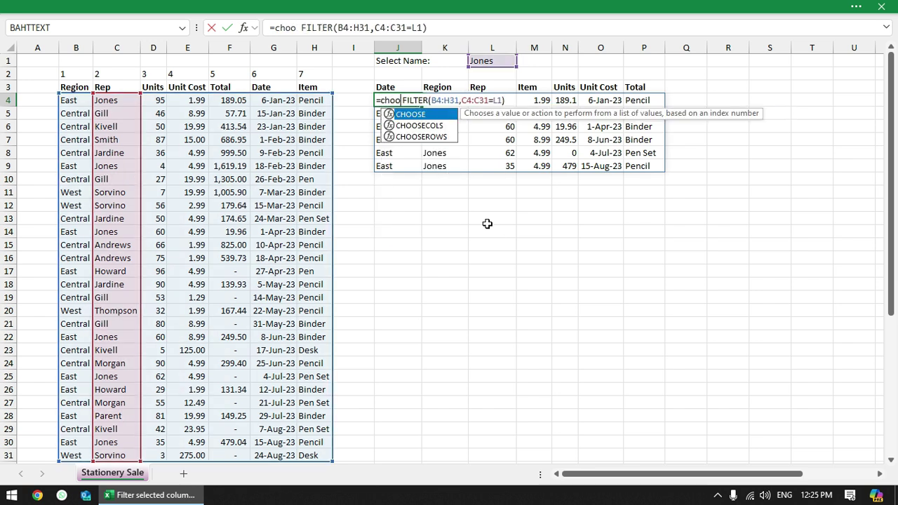
key(Down)
key(Tab)
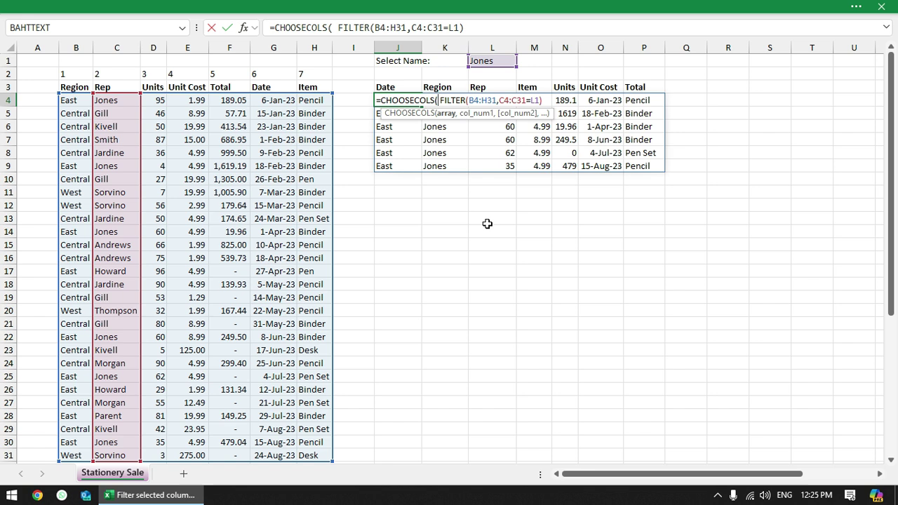
click(446, 114)
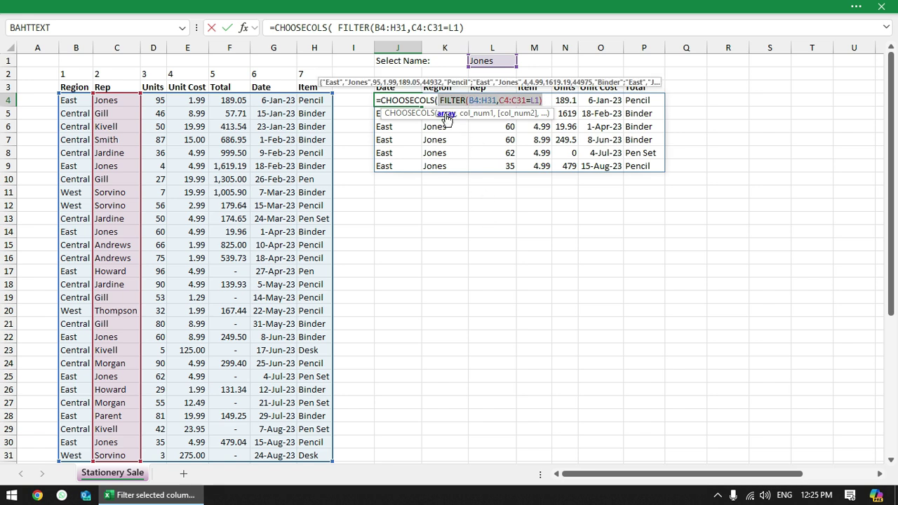
key(Right)
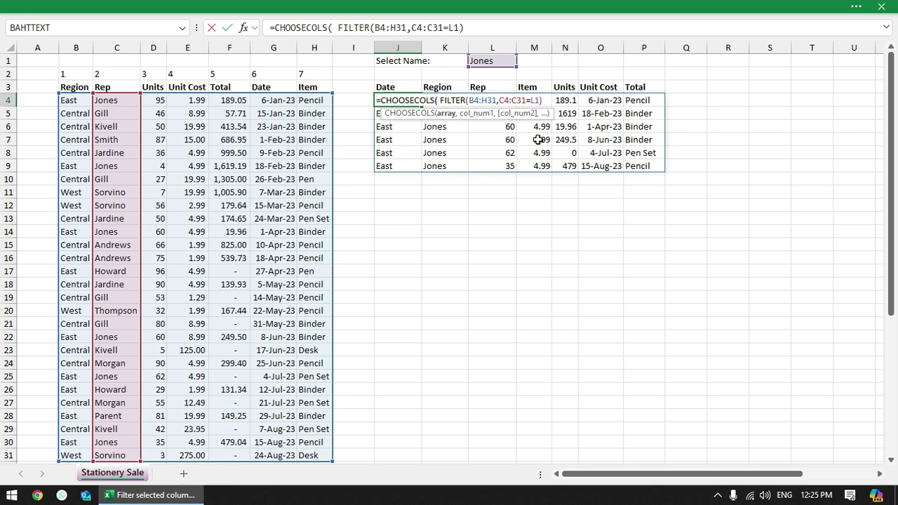
text(,)
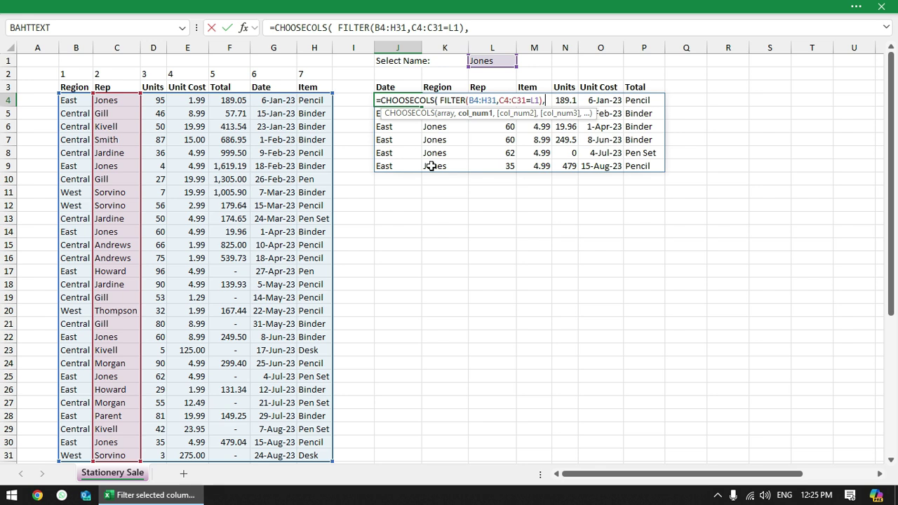
text(6)
text(,)
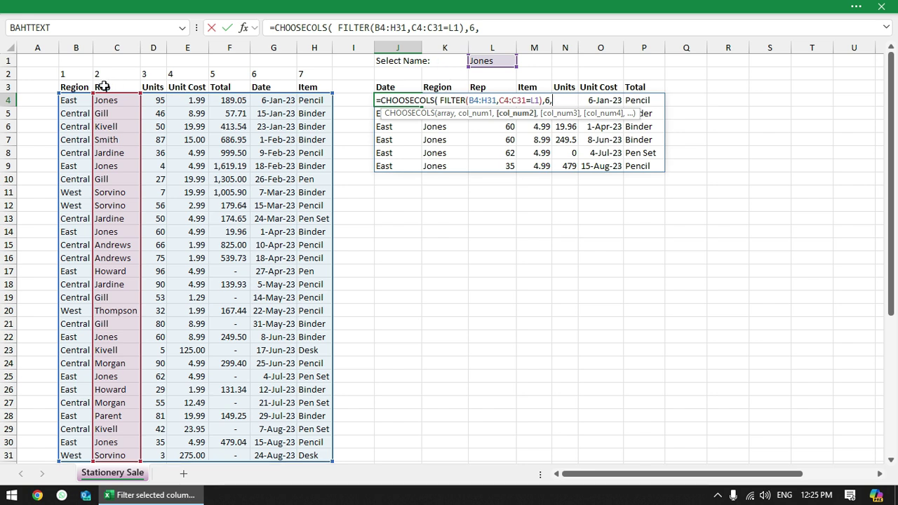
text(1)
text(,)
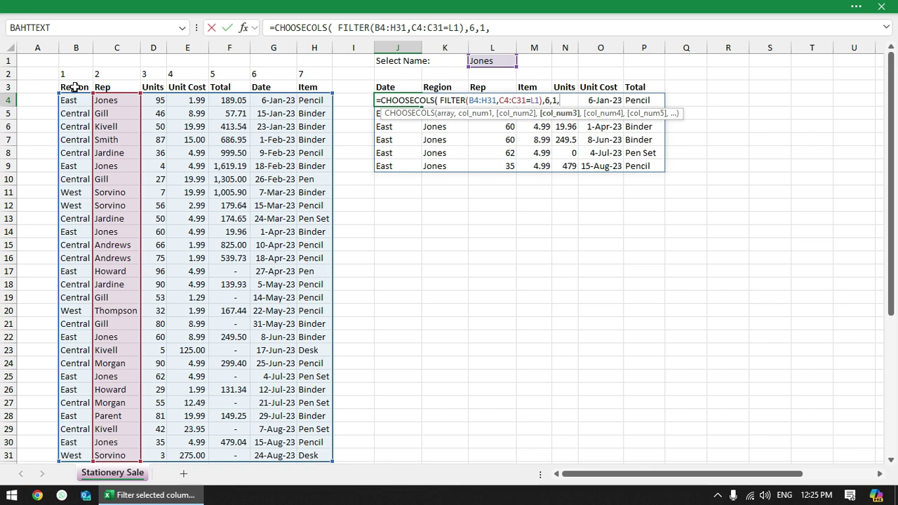
text(2,)
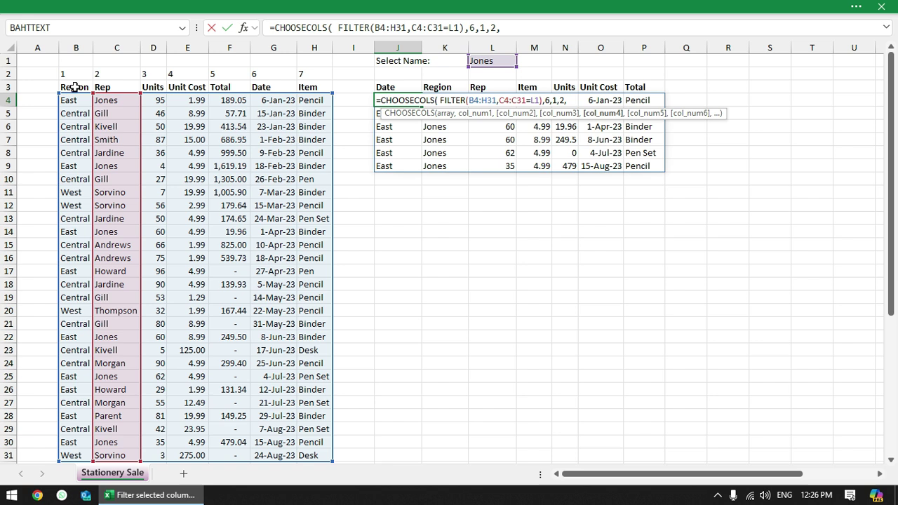
text(7,)
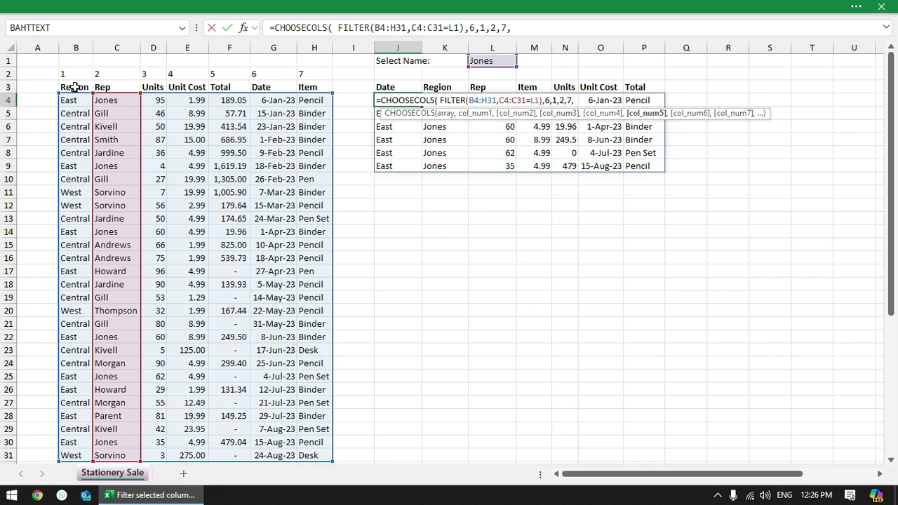
text(3,4)
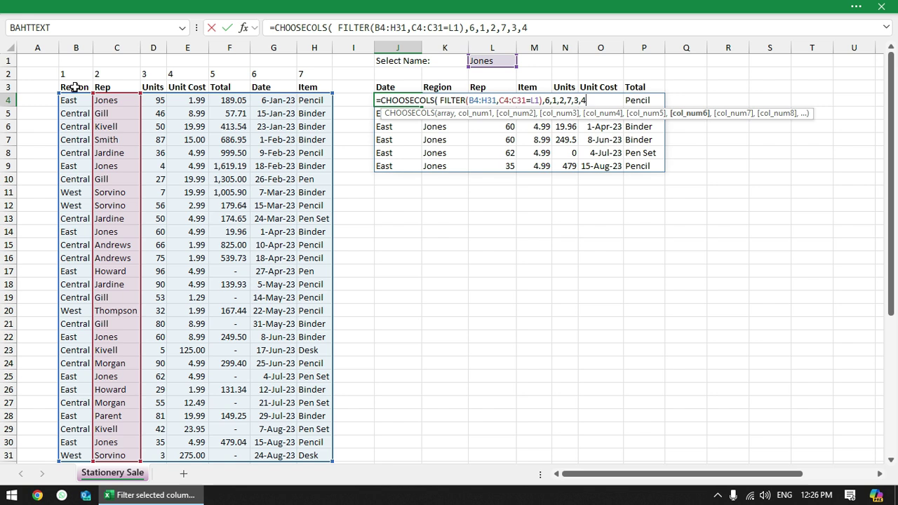
text(,)
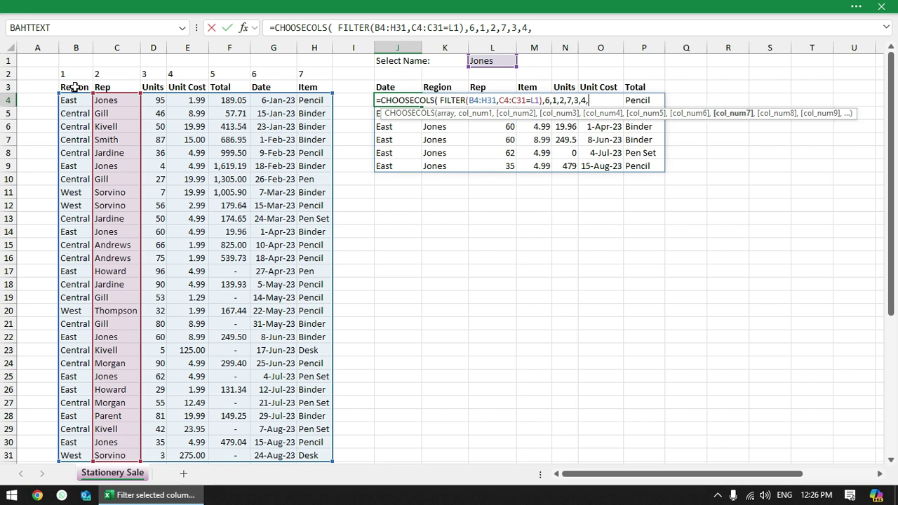
text(5)
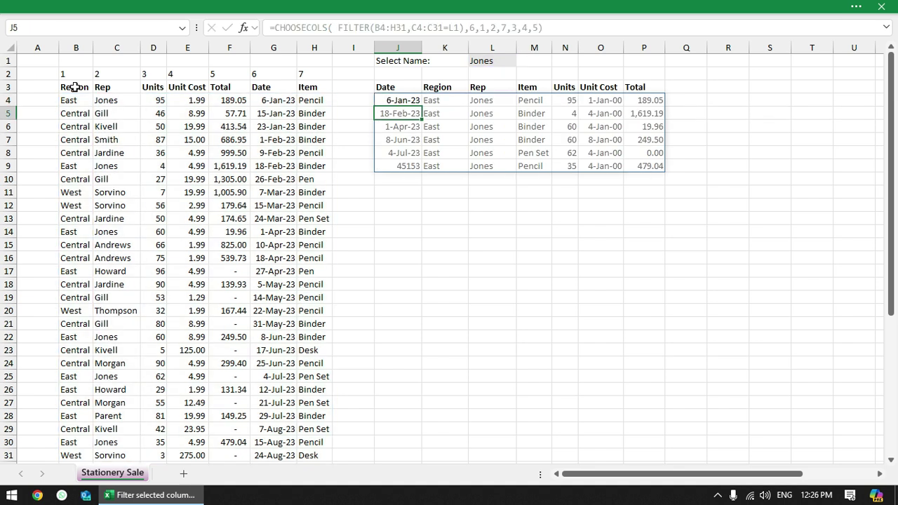
Enter the CHOOSECOLS formula and format the output Date values J4:J9 as dates.
key(Return)
key(Up)
key(ctrl+shift+1)
key(ctrl+shift+Down)
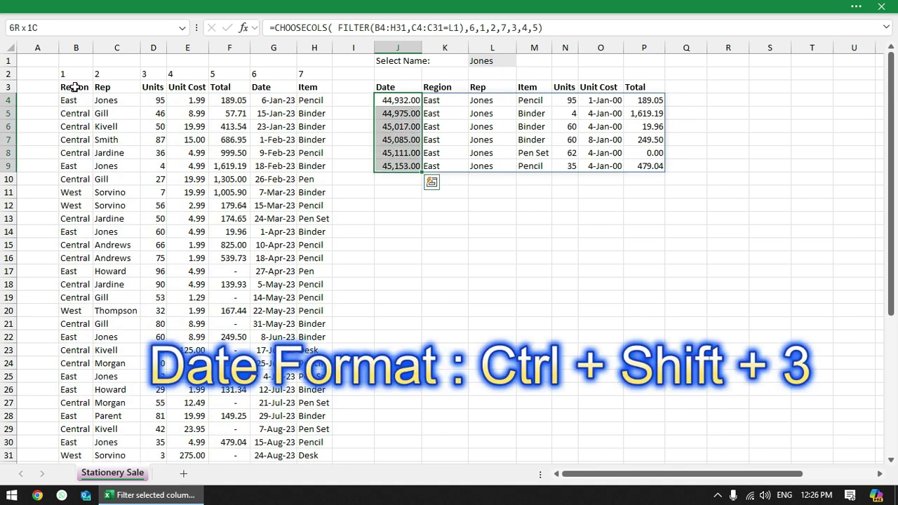
key(ctrl+shift+3)
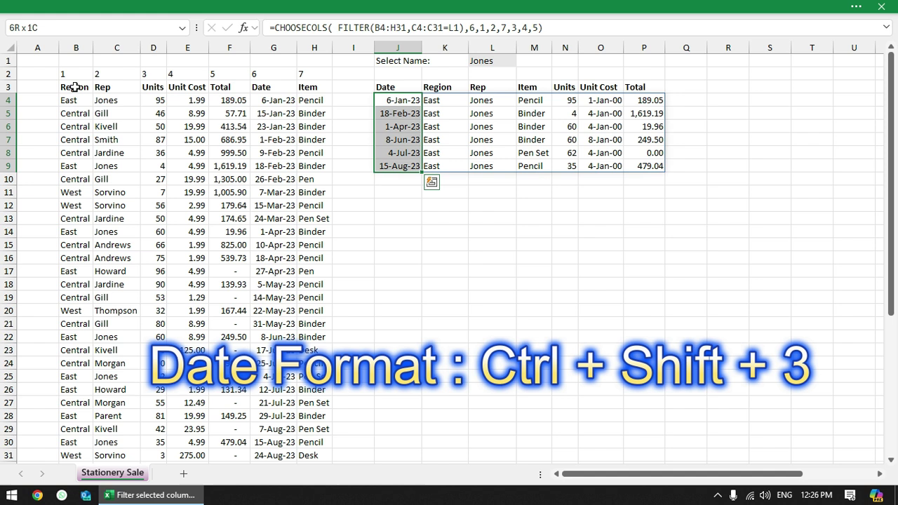
Format the output Unit Cost values O4:O9 as ordinary numbers.
key(ctrl+q)
key(Right)
key(Right)
key(Right)
key(Escape)
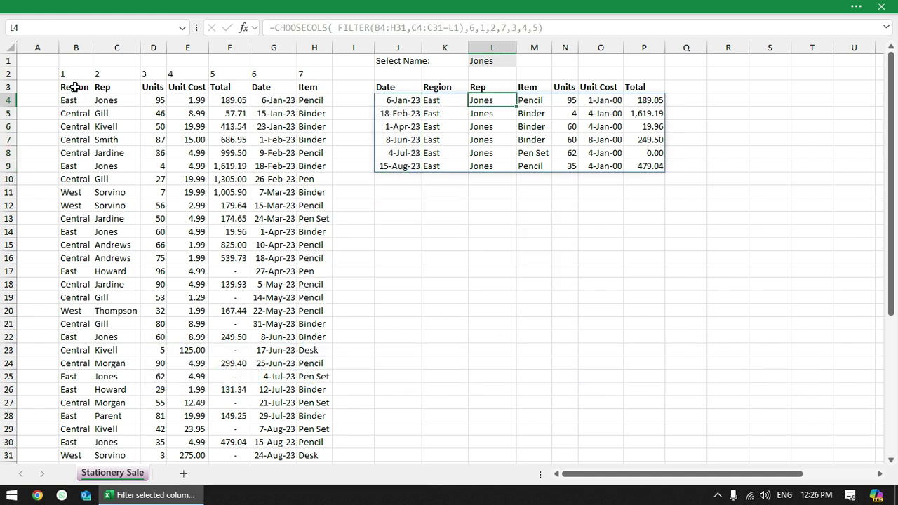
key(Right)
key(Right)
key(Right)
key(ctrl+shift+Down)
key(ctrl+shift+1)
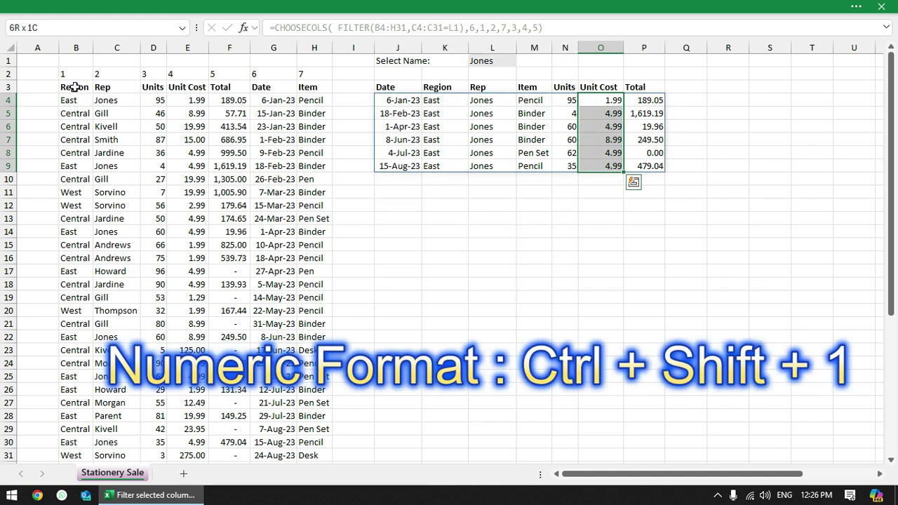
key(ctrl+Left)
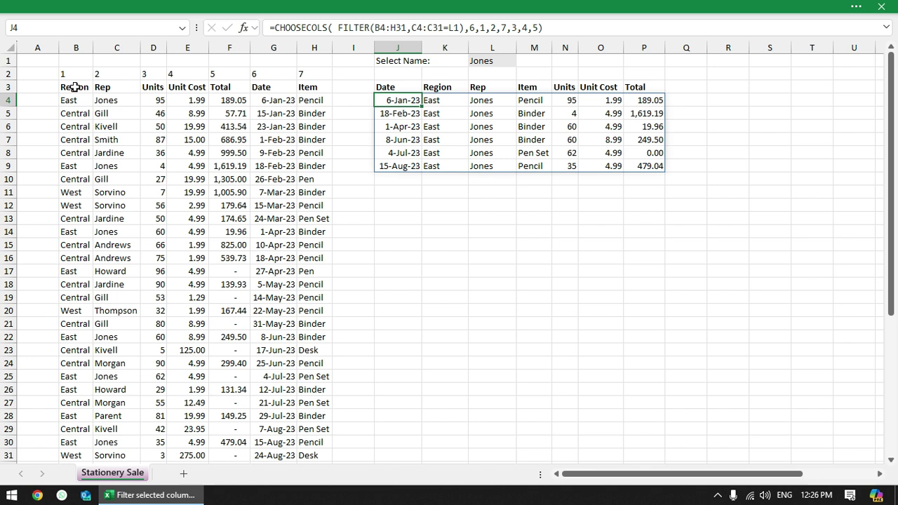
Delete the Rep cells L3:L9 from the output, shifting cells left.
key(Up)
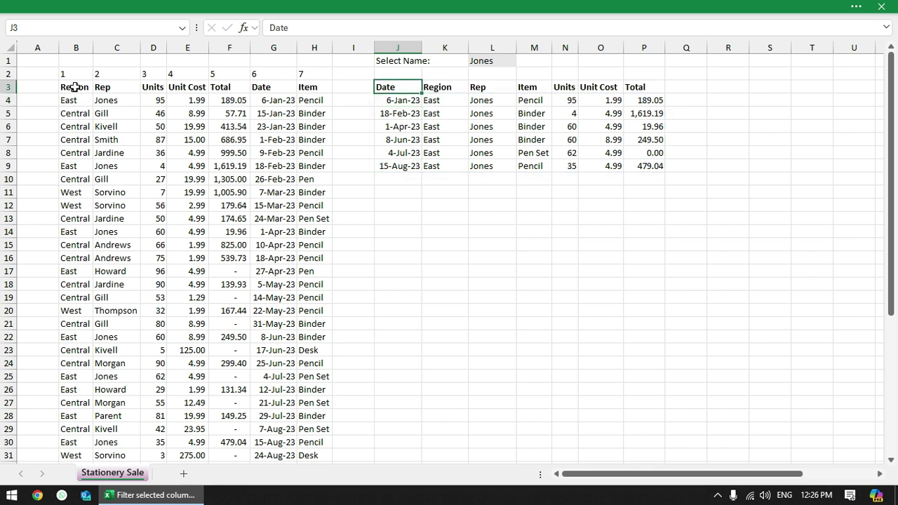
key(ctrl+Right)
key(Left)
key(Left)
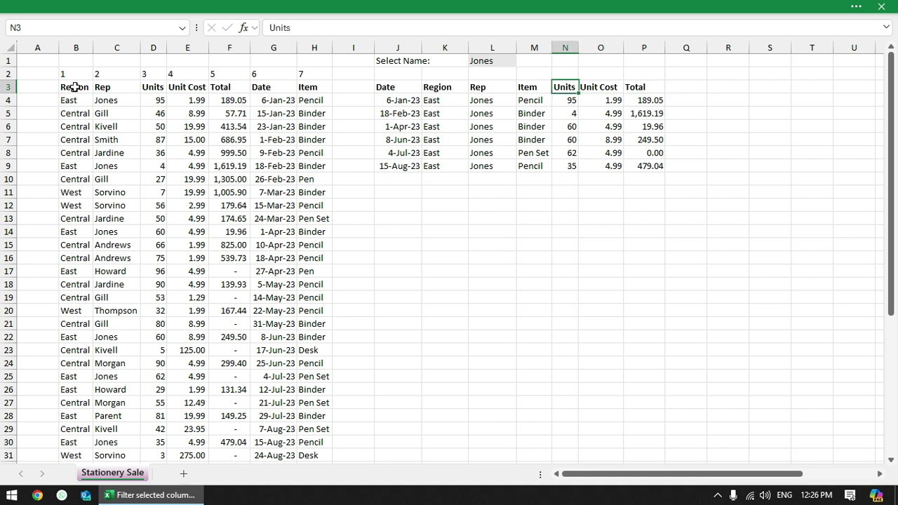
key(Left)
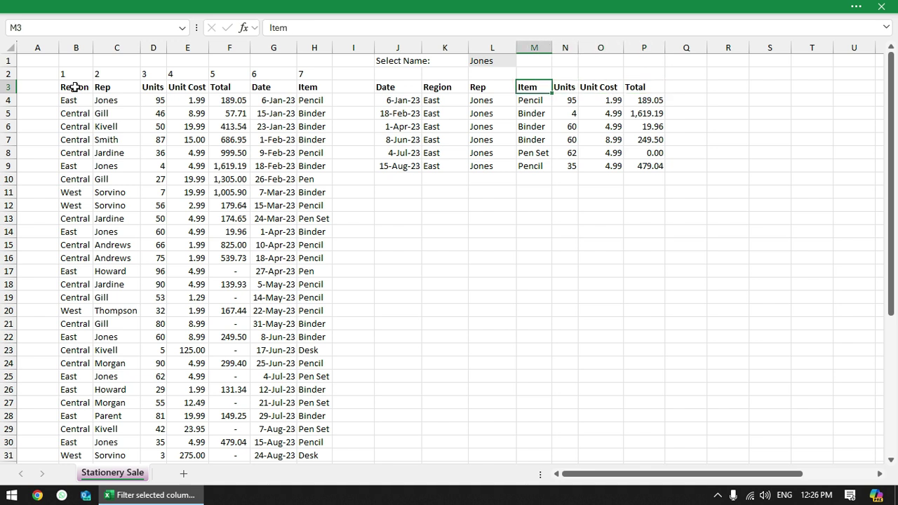
key(Left)
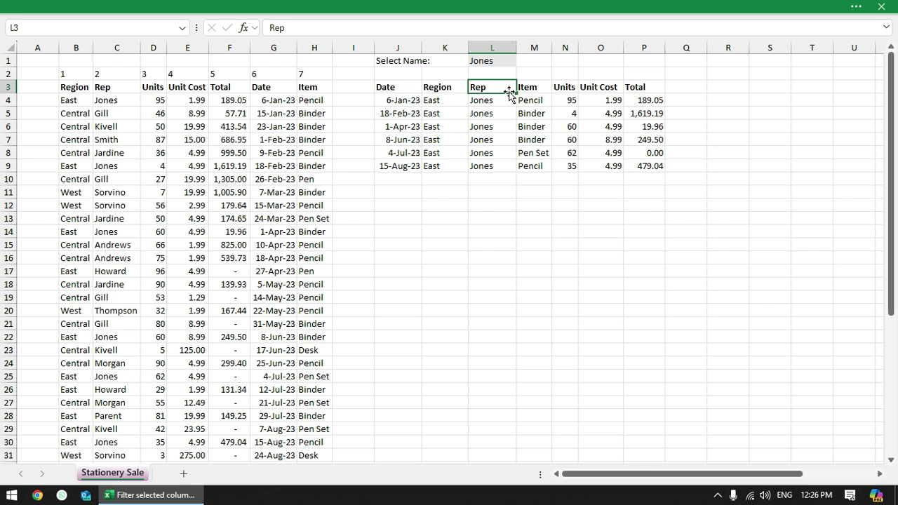
drag(503, 85, 495, 164)
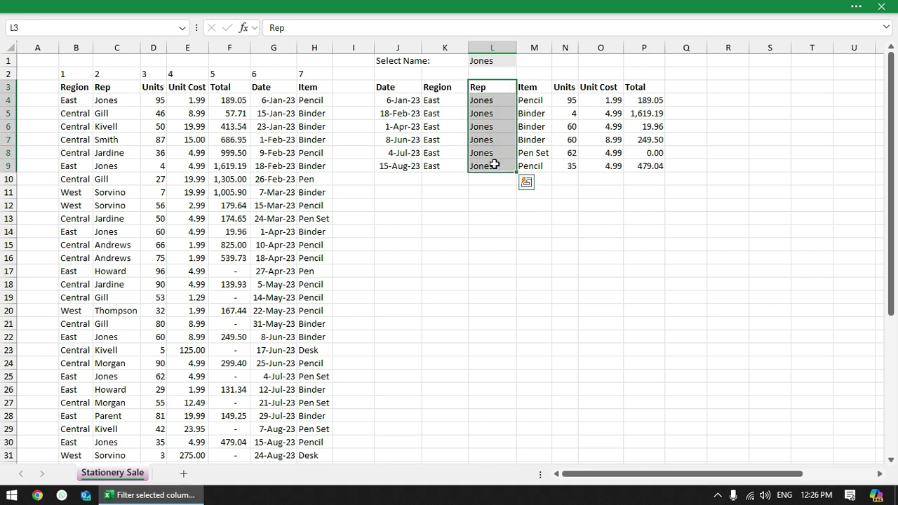
key(ctrl+minus)
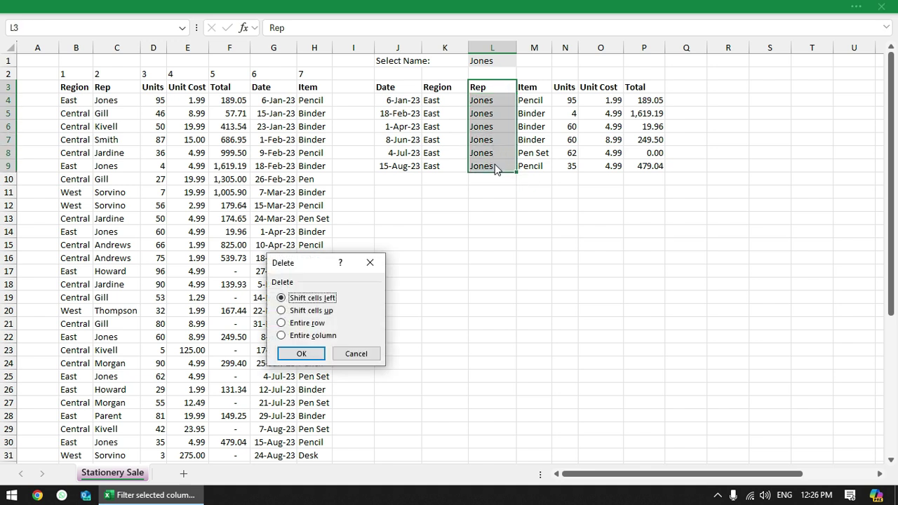
key(Return)
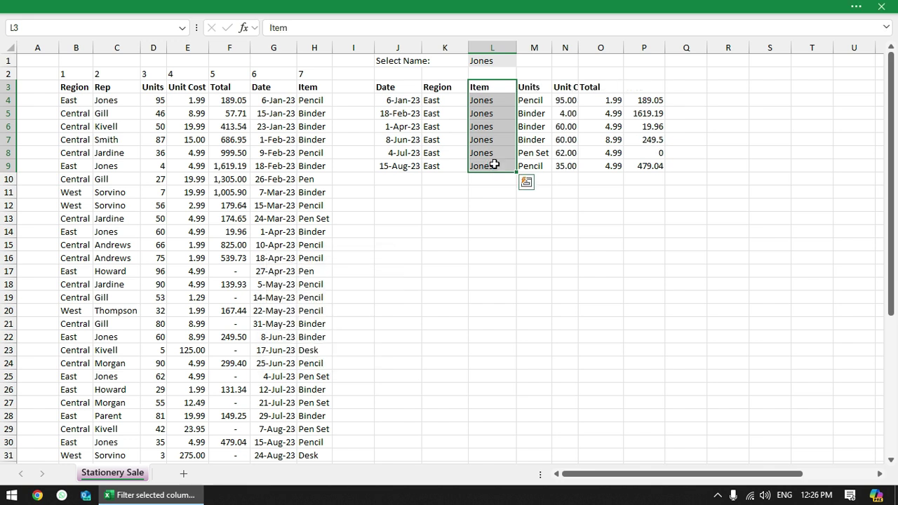
Reopen the CHOOSECOLS formula in J4 for editing.
click(650, 100)
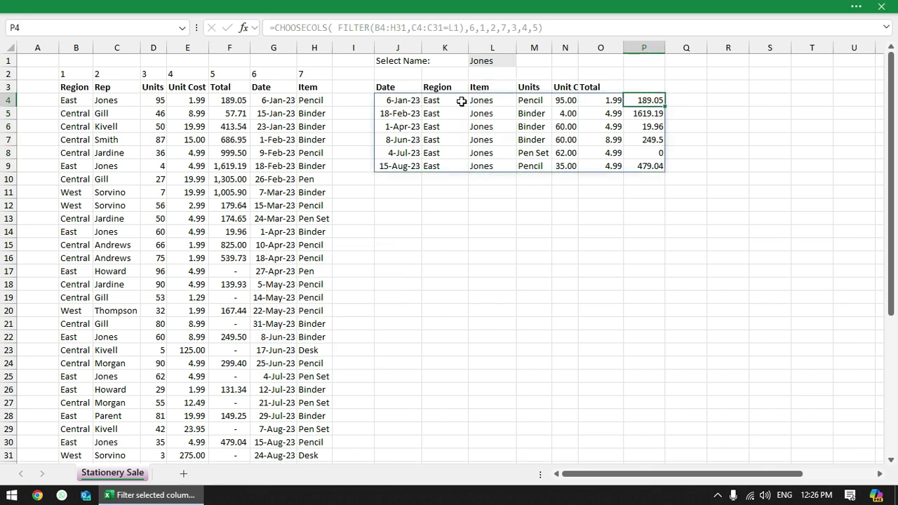
click(387, 102)
key(F2)
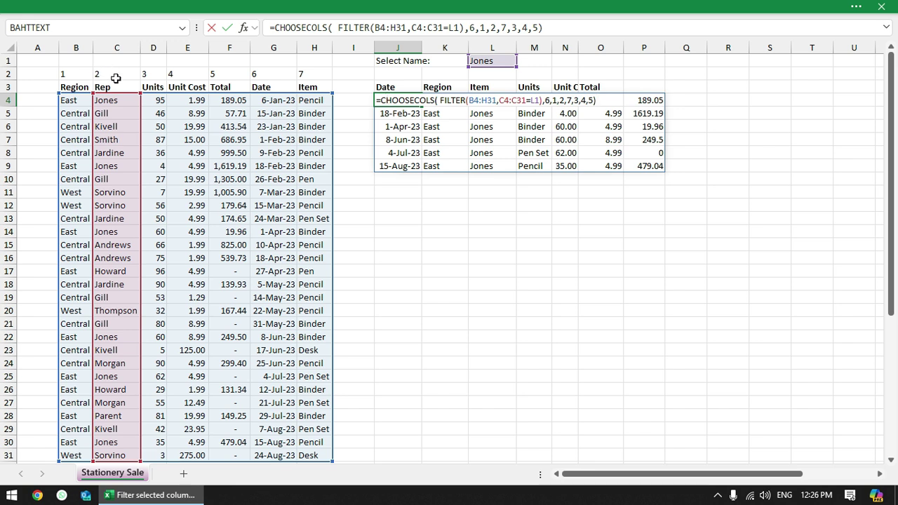
Remove the '2,' column argument from CHOOSECOLS and check the realigned Jones rows.
click(557, 100)
key(Delete)
key(Delete)
key(Return)
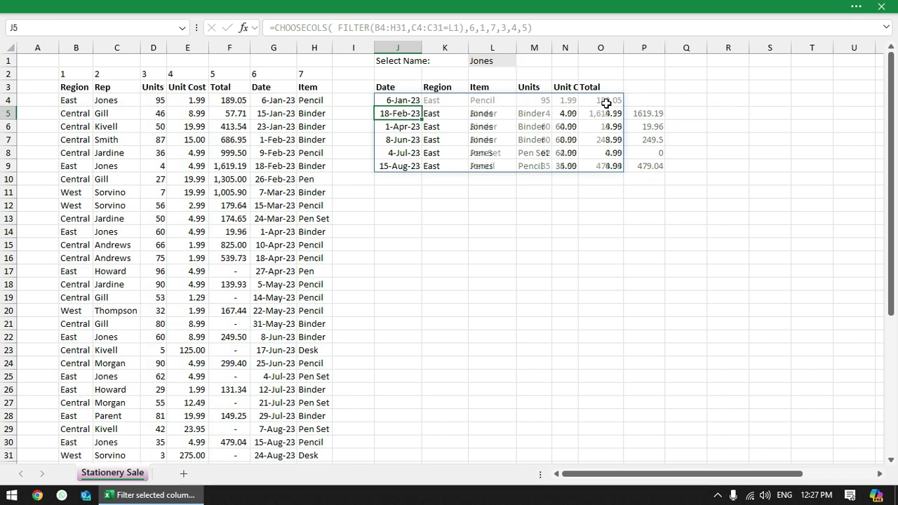
click(607, 102)
click(495, 101)
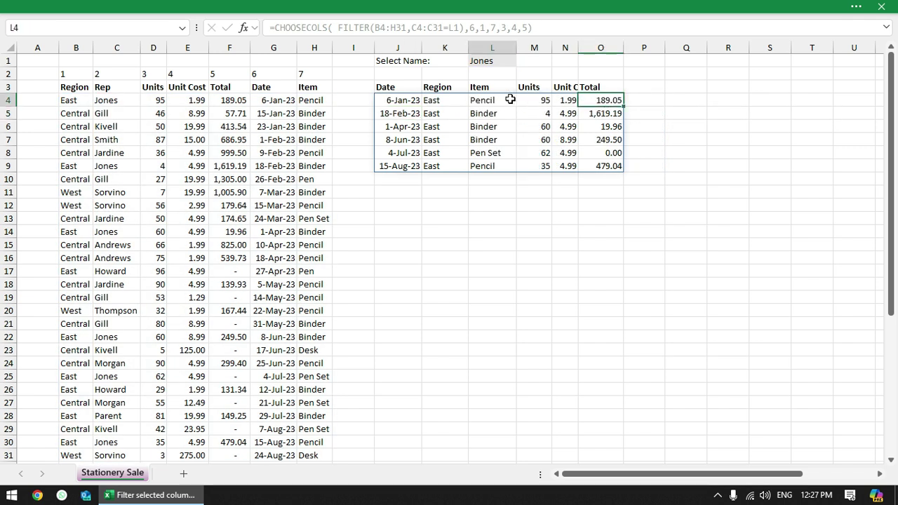
click(449, 100)
click(399, 100)
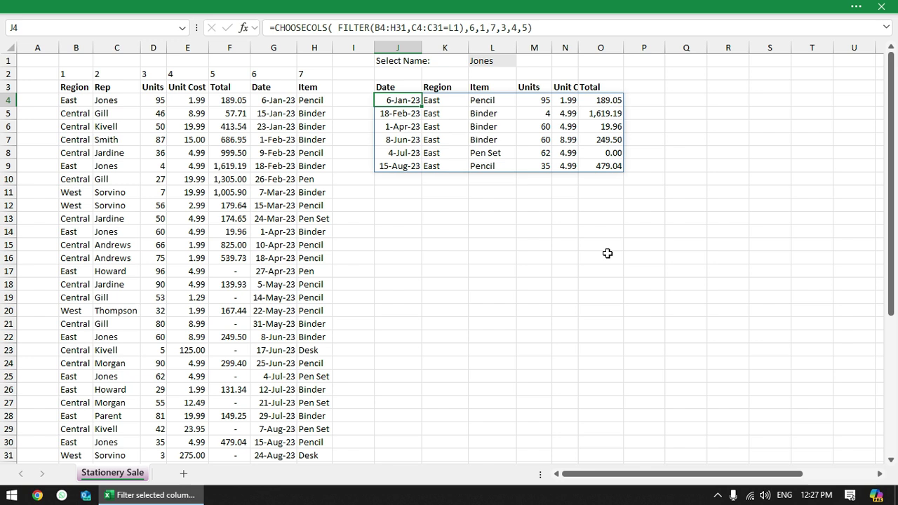